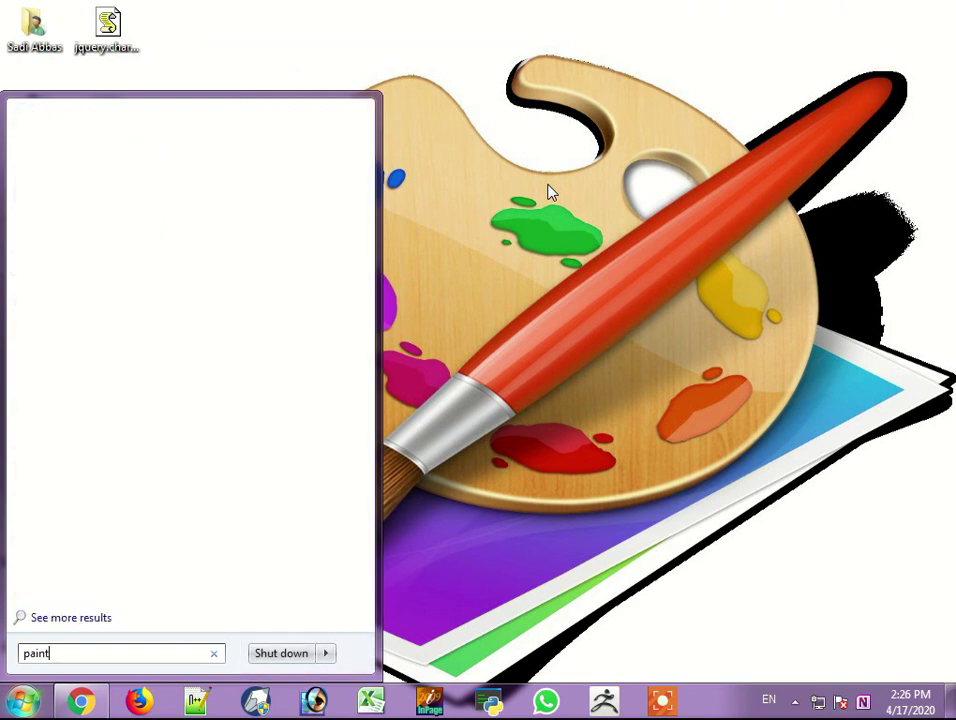
# Step: Open Paint and resize the blank canvas to about 1011 × 547 px
pyautogui.press('Return')
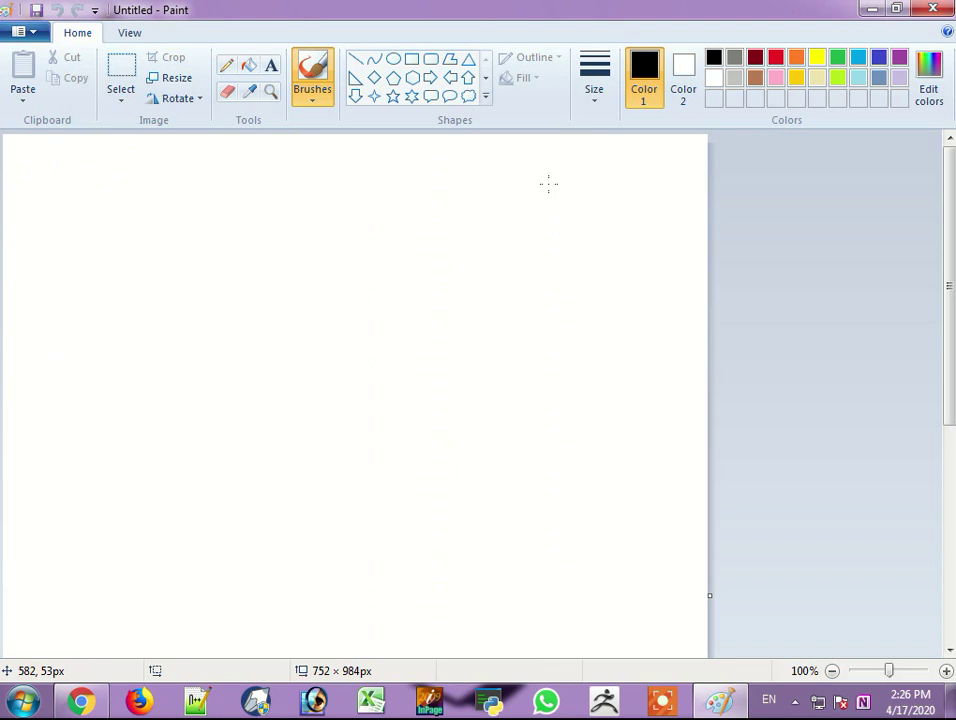
pyautogui.press('Tab')
pyautogui.write('500')
pyautogui.press('Return')
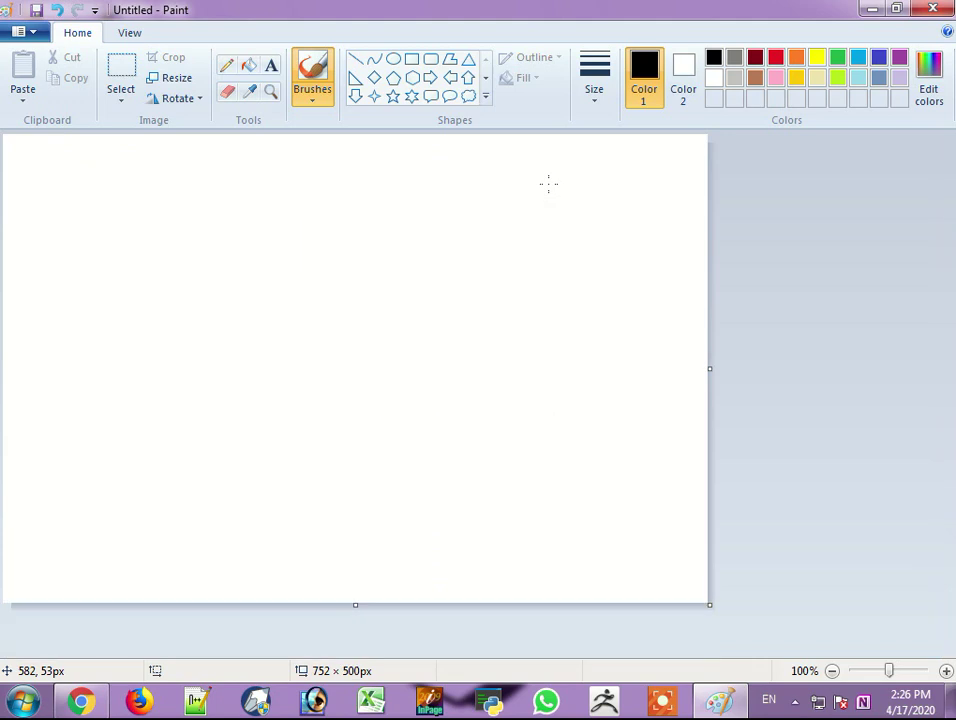
pyautogui.moveTo(707, 607); pyautogui.dragTo(950, 648)
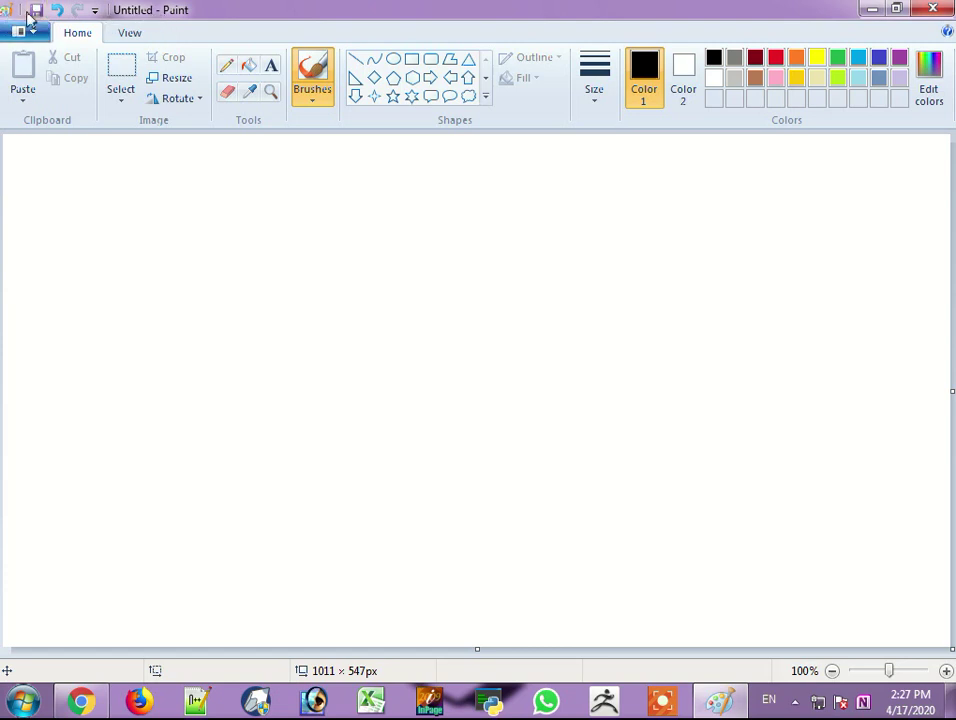
# Step: Save the blank picture to the Desktop as a JPEG, using the account owner's first name as the file name
pyautogui.hotkey('ctrl', 's')
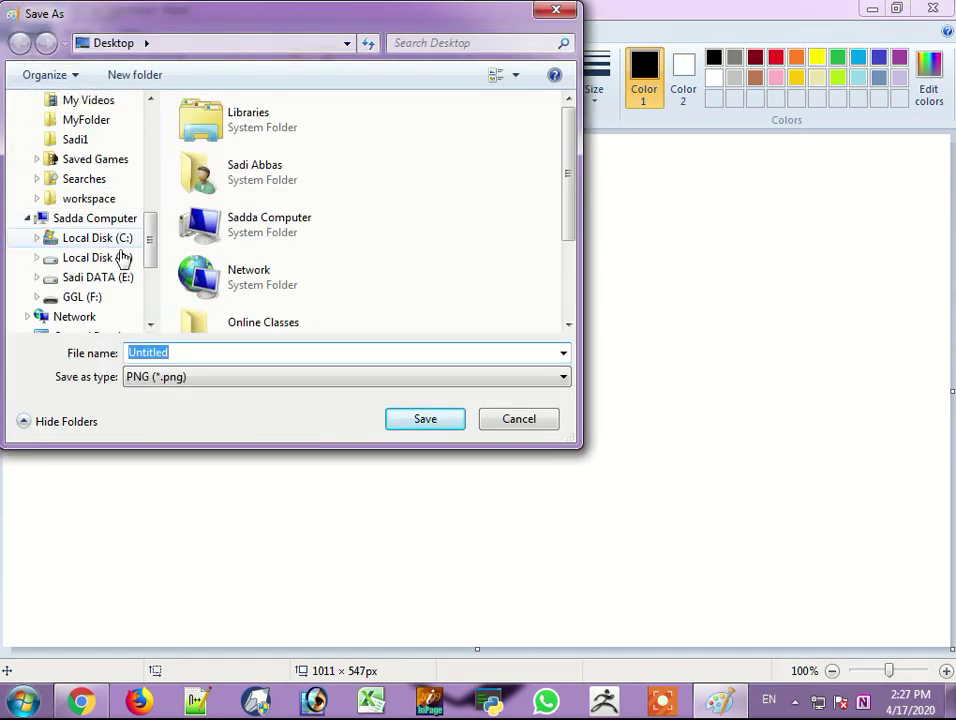
pyautogui.scroll(5, 123, 250)
pyautogui.click(64, 149)
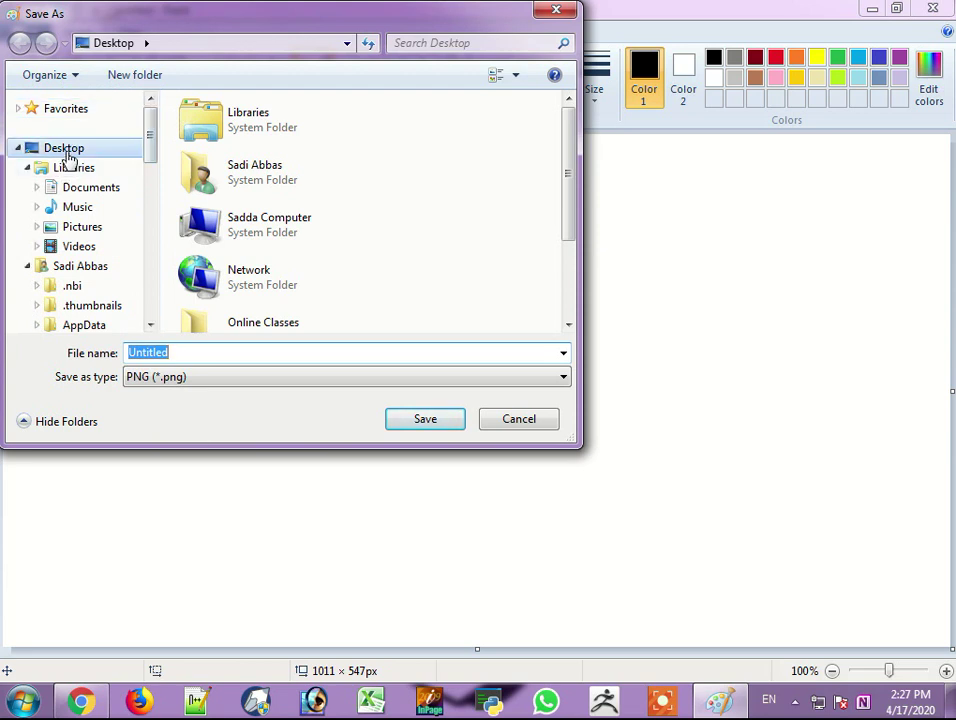
pyautogui.doubleClick(188, 352)
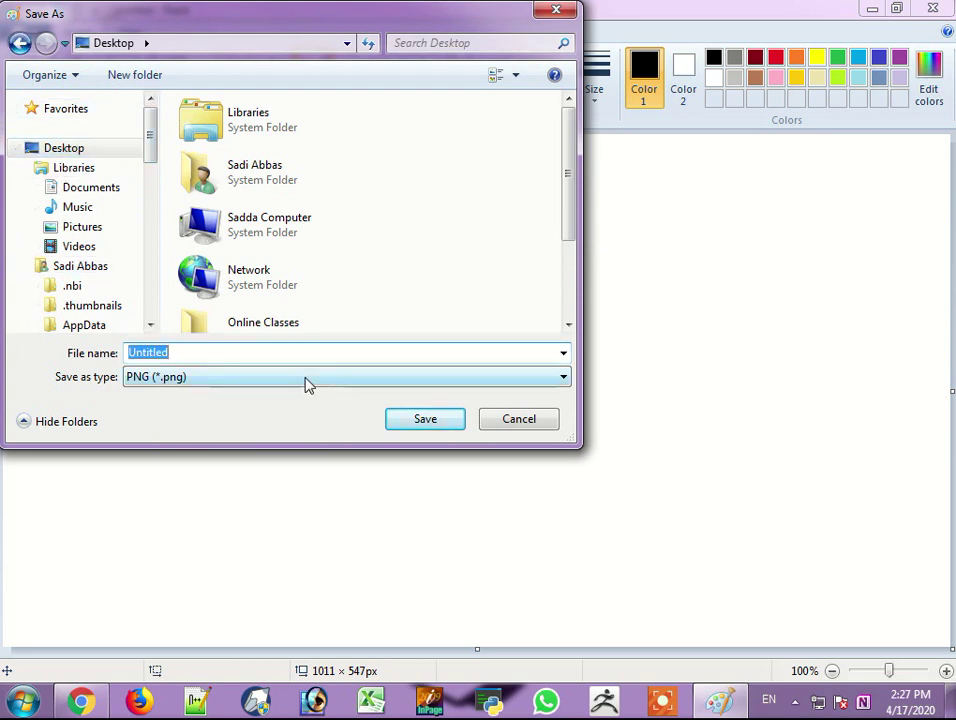
pyautogui.click(307, 384)
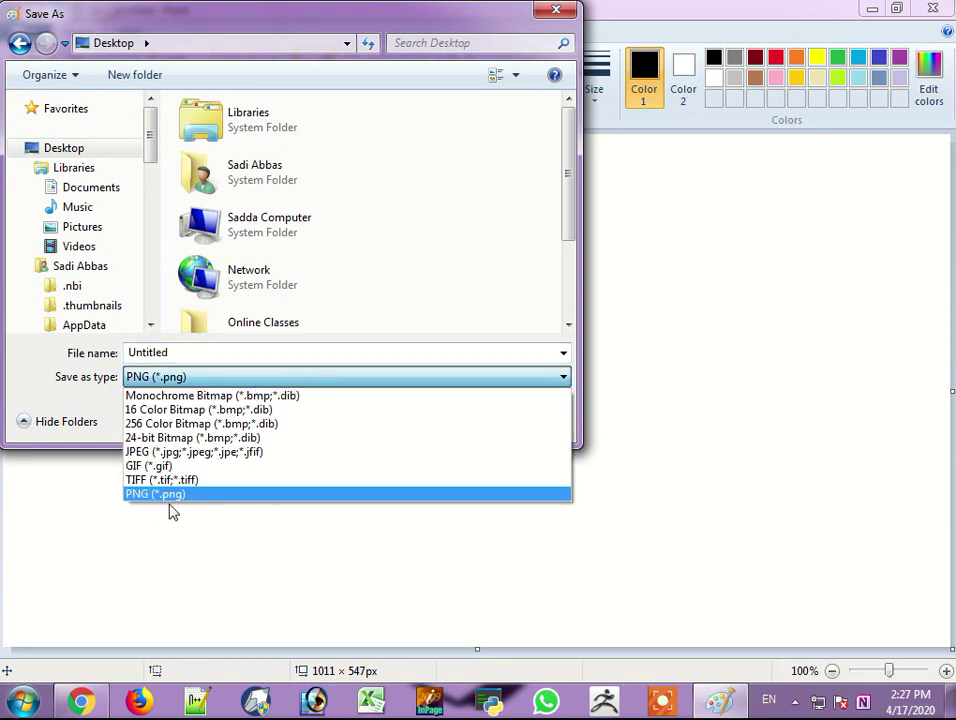
pyautogui.click(150, 452)
pyautogui.doubleClick(206, 352)
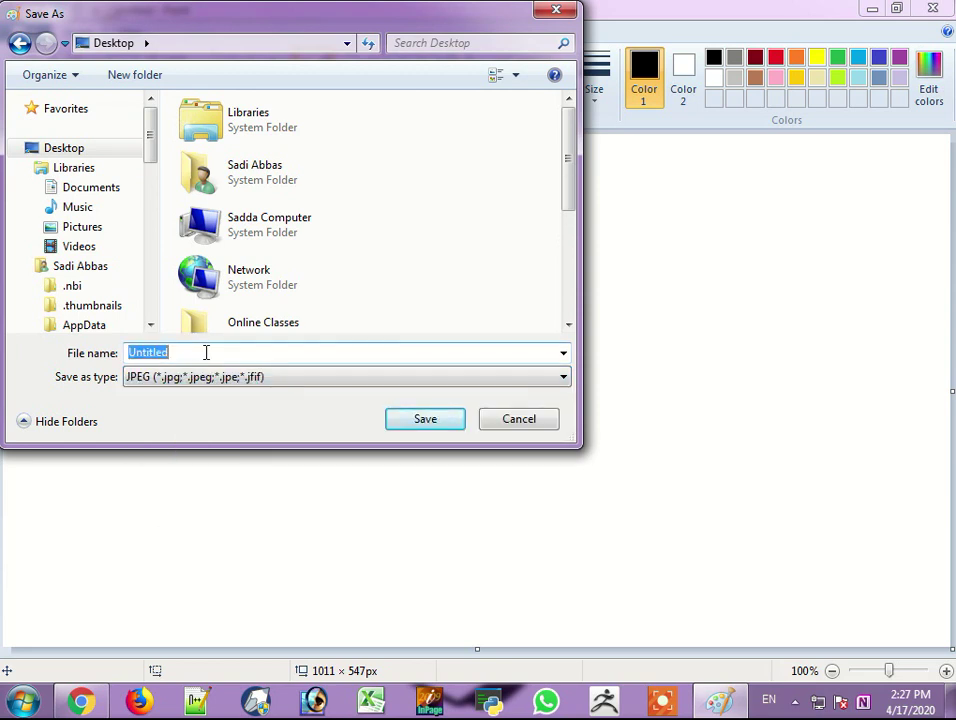
pyautogui.write('Sadi')
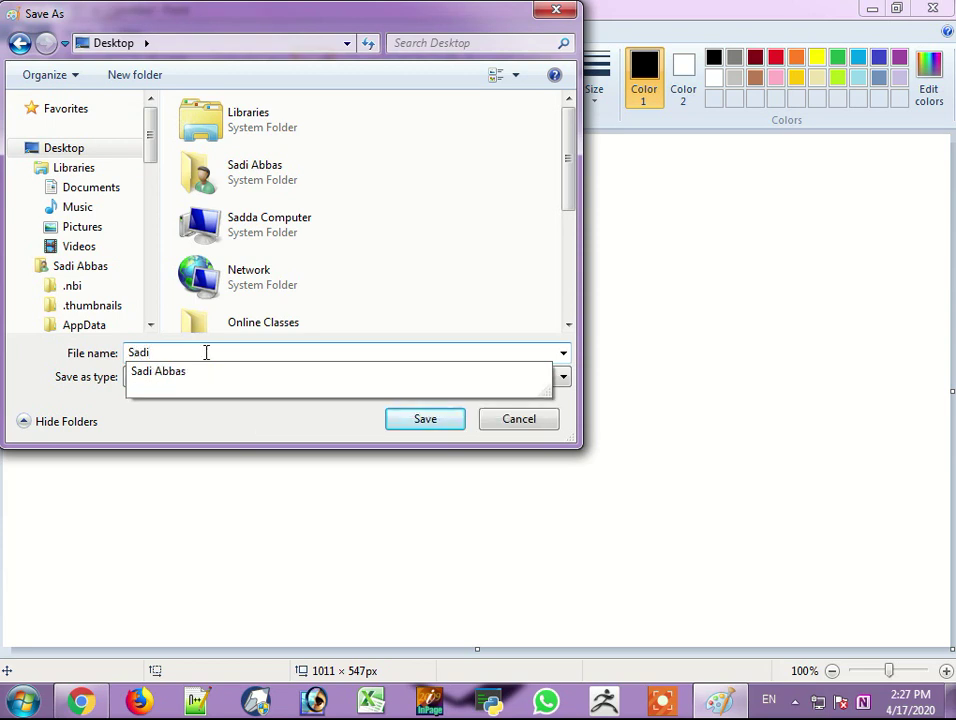
pyautogui.press('Return')
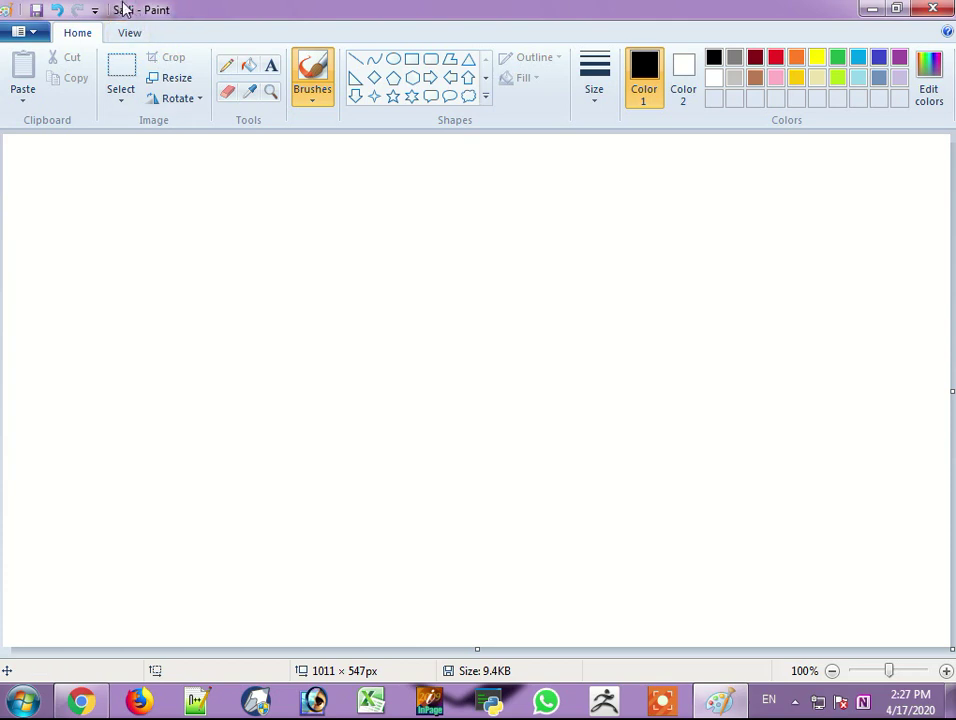
# Step: Examine the file commands, the options for setting the picture as desktop background, and the view commands
pyautogui.click(33, 33)
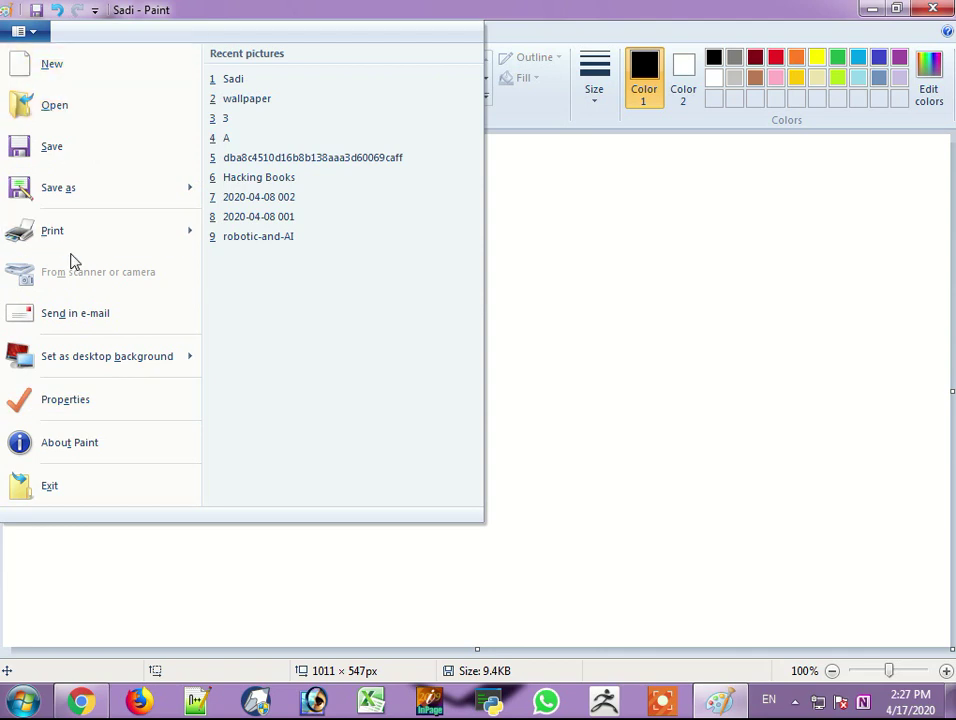
pyautogui.moveTo(70, 239)
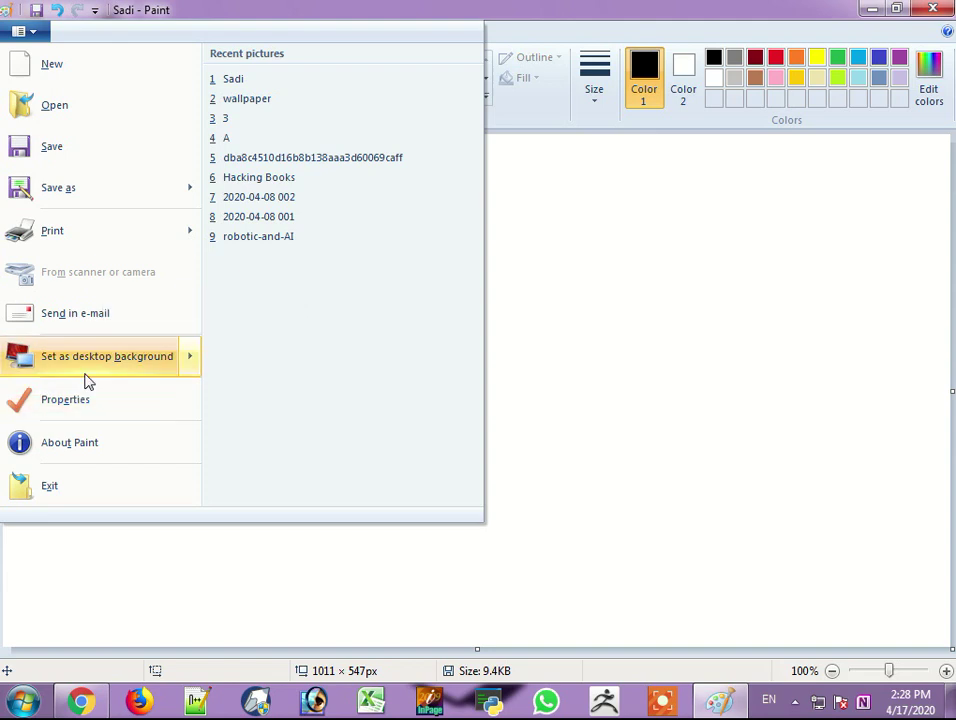
pyautogui.moveTo(86, 372)
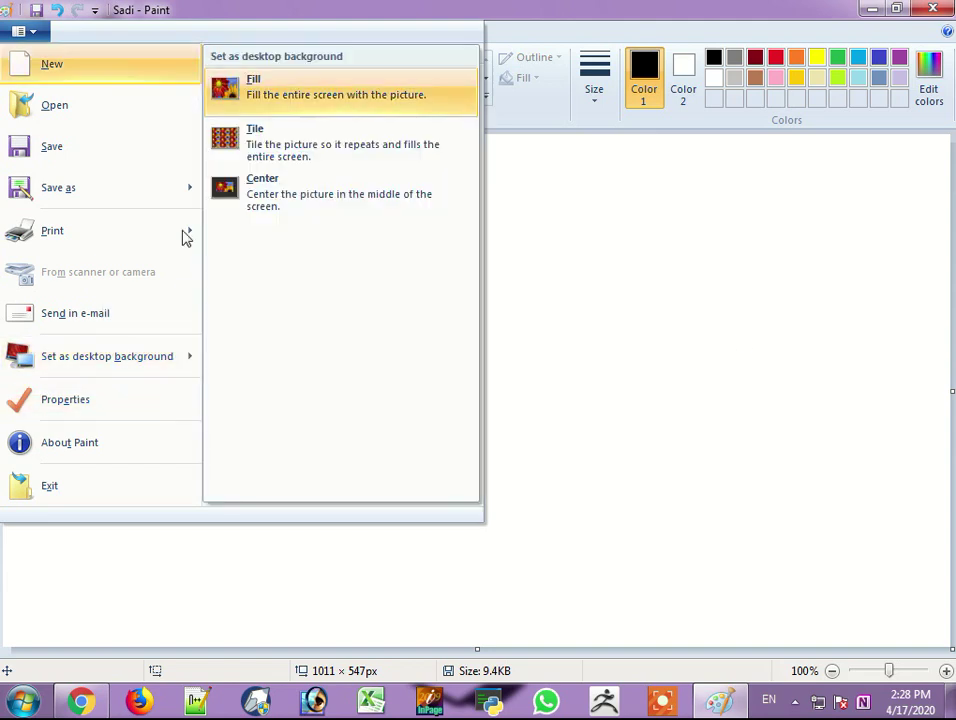
pyautogui.click(935, 201)
pyautogui.click(128, 35)
pyautogui.click(90, 34)
pyautogui.click(130, 33)
pyautogui.click(77, 34)
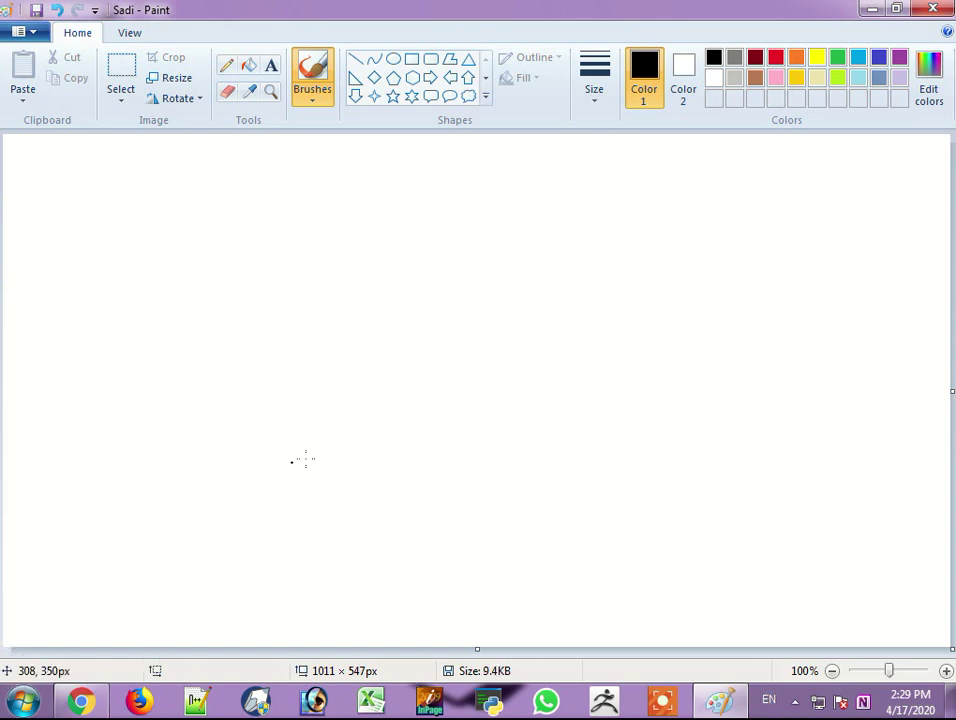
# Step: Draw a black ellipse about 181 × 191 px in the upper-left part of the canvas and shift it slightly right
pyautogui.click(391, 60)
pyautogui.moveTo(220, 227); pyautogui.dragTo(384, 403)
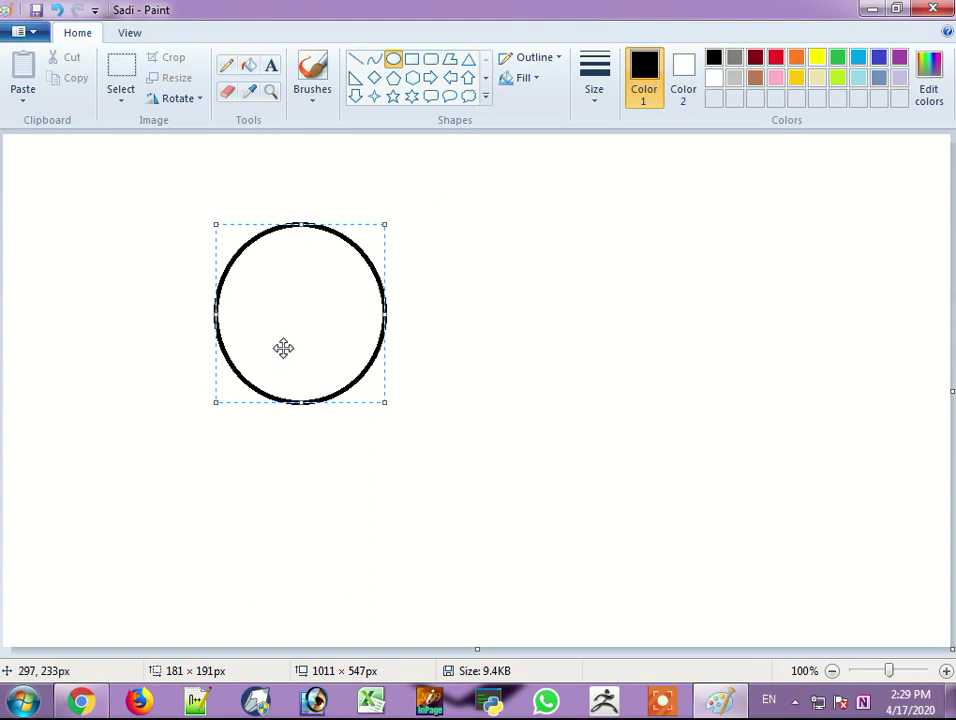
pyautogui.moveTo(283, 347); pyautogui.dragTo(326, 348)
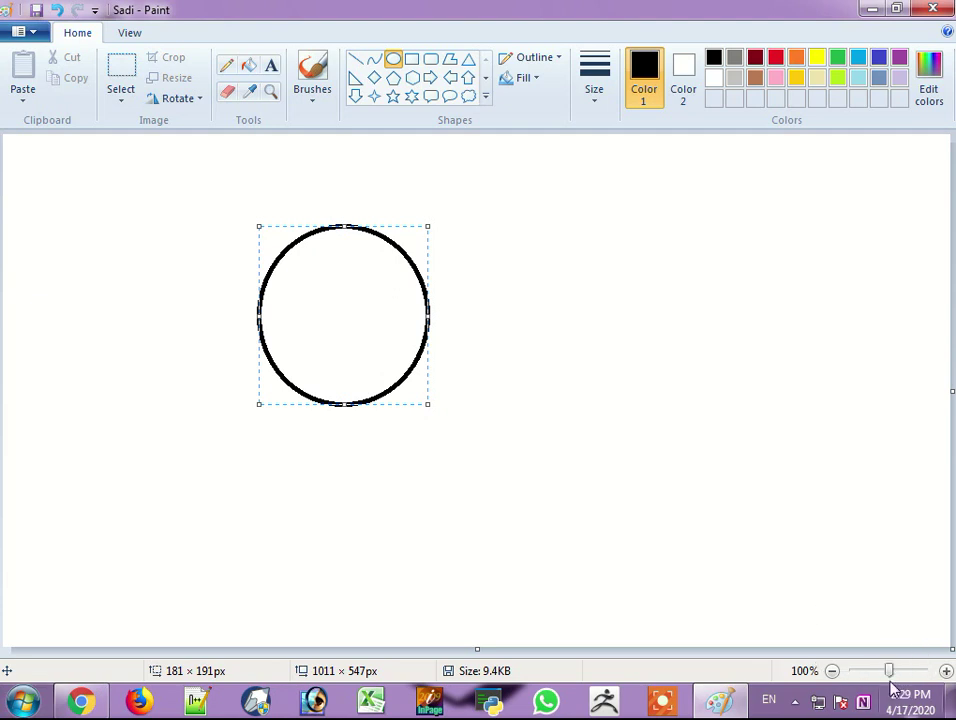
pyautogui.moveTo(889, 671)
pyautogui.mouseDown()
pyautogui.moveTo(897, 671)
pyautogui.moveTo(874, 678)
pyautogui.mouseUp()
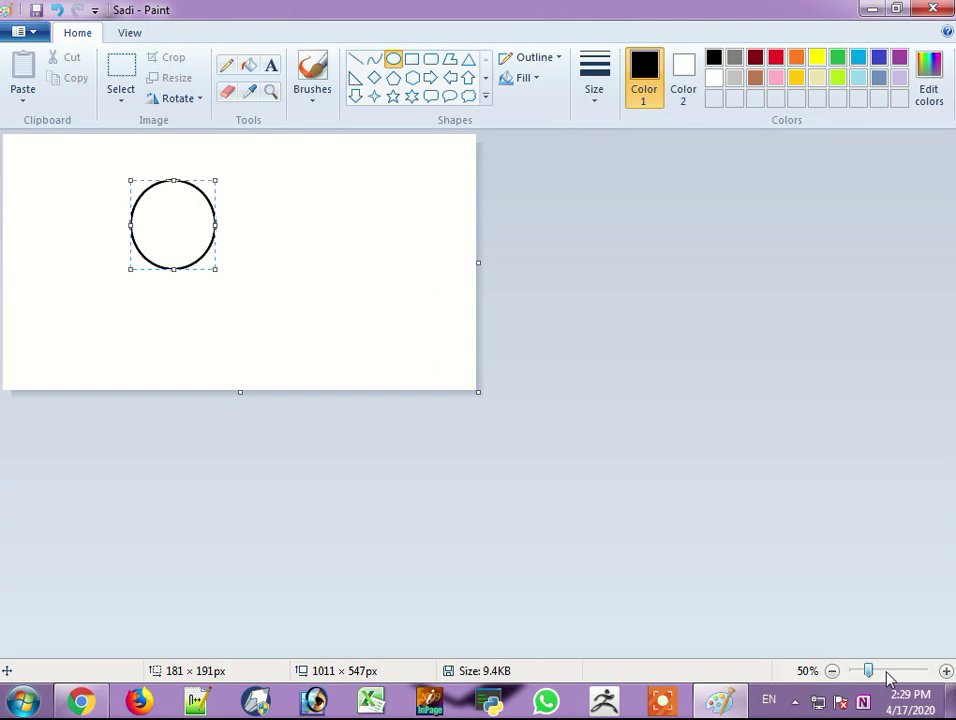
pyautogui.click(887, 676)
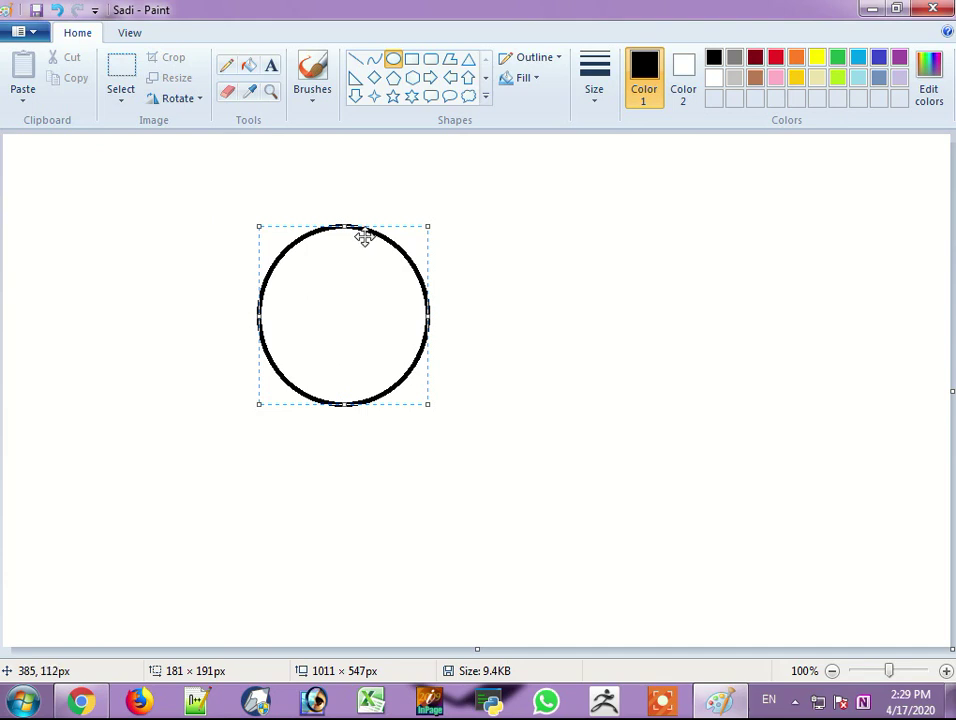
# Step: Select a rectangular area around the ellipse and delete it
pyautogui.click(125, 70)
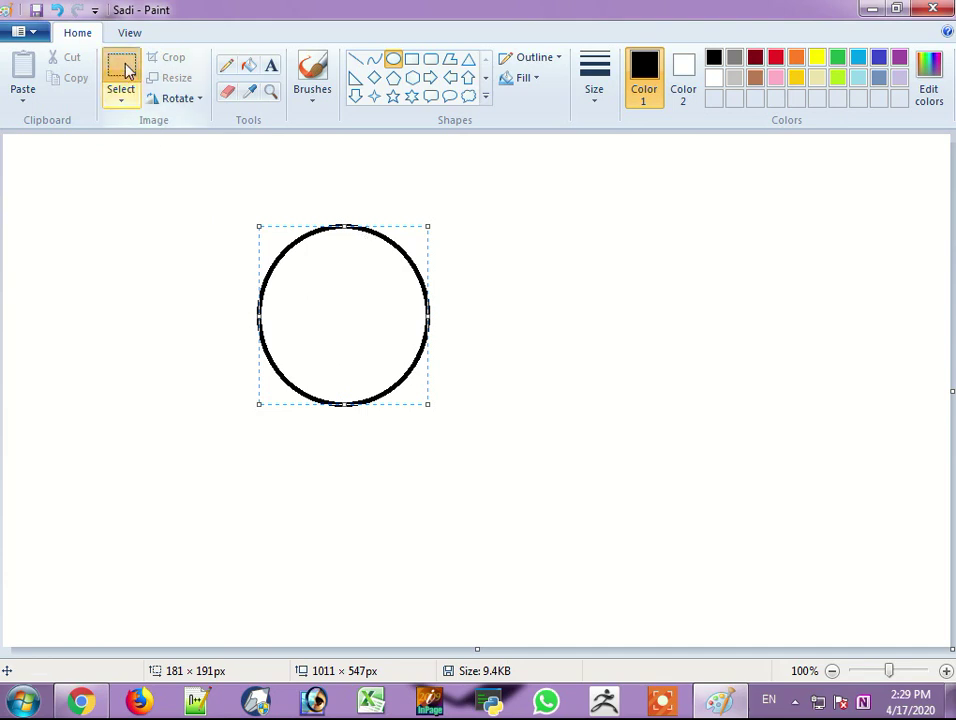
pyautogui.moveTo(210, 186); pyautogui.dragTo(527, 457)
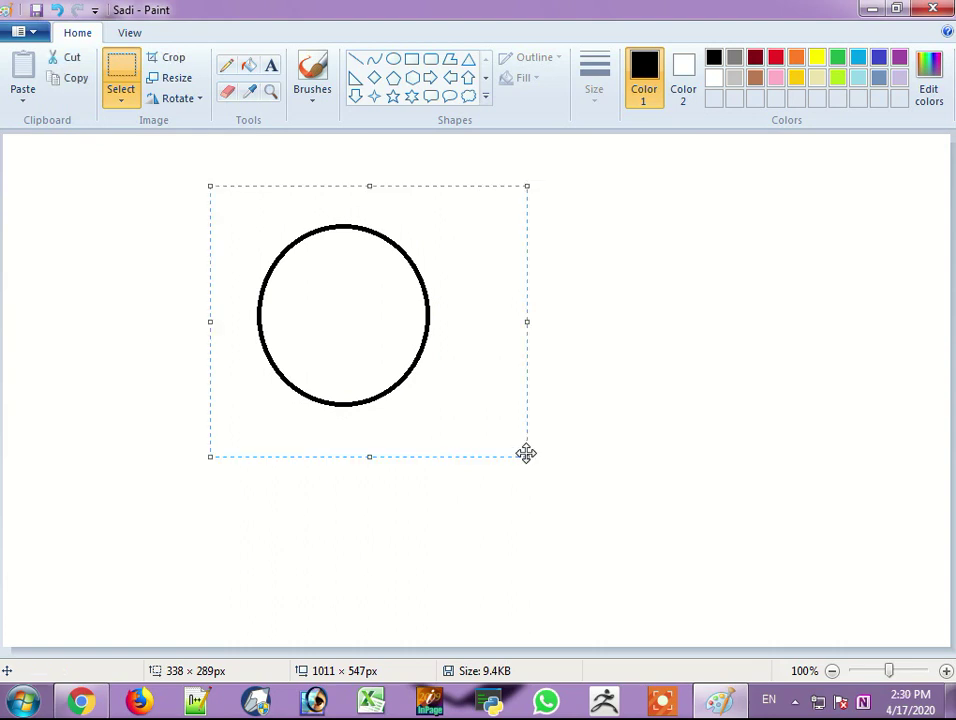
pyautogui.press('Delete')
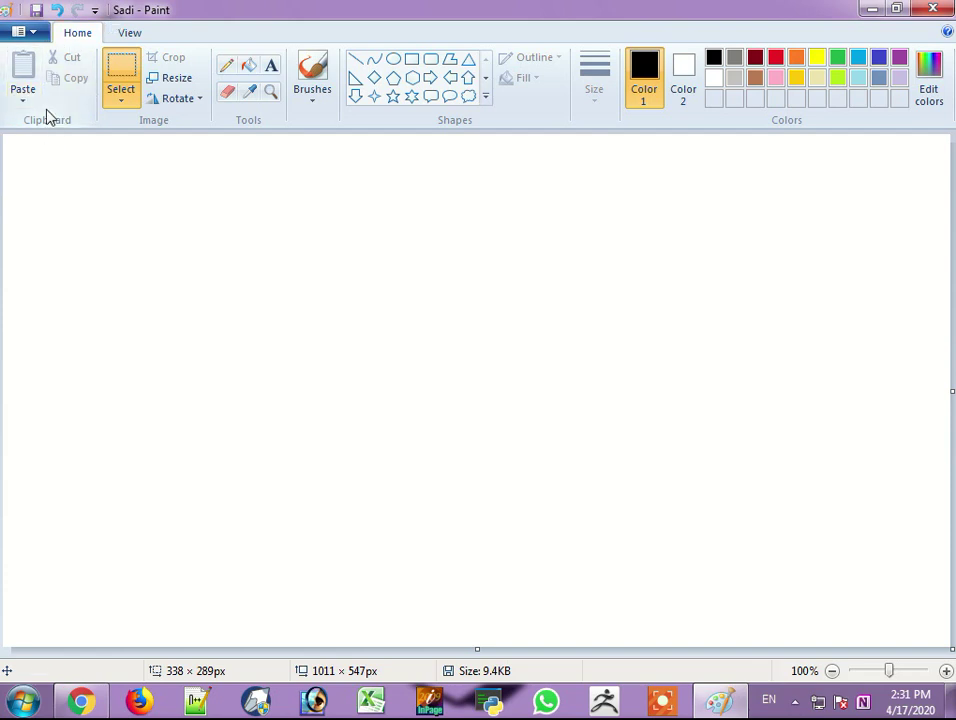
# Step: Draw a black ellipse about 156 × 187 px in the upper-left part of the canvas and copy it with a rectangular selection
pyautogui.click(393, 58)
pyautogui.moveTo(245, 197); pyautogui.dragTo(388, 367)
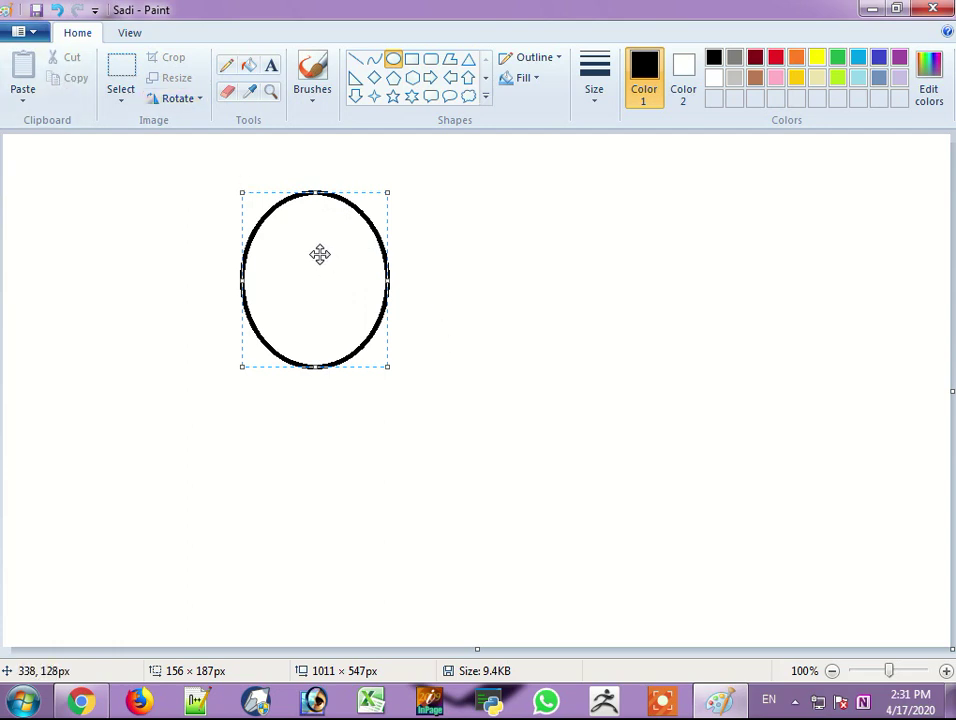
pyautogui.click(116, 72)
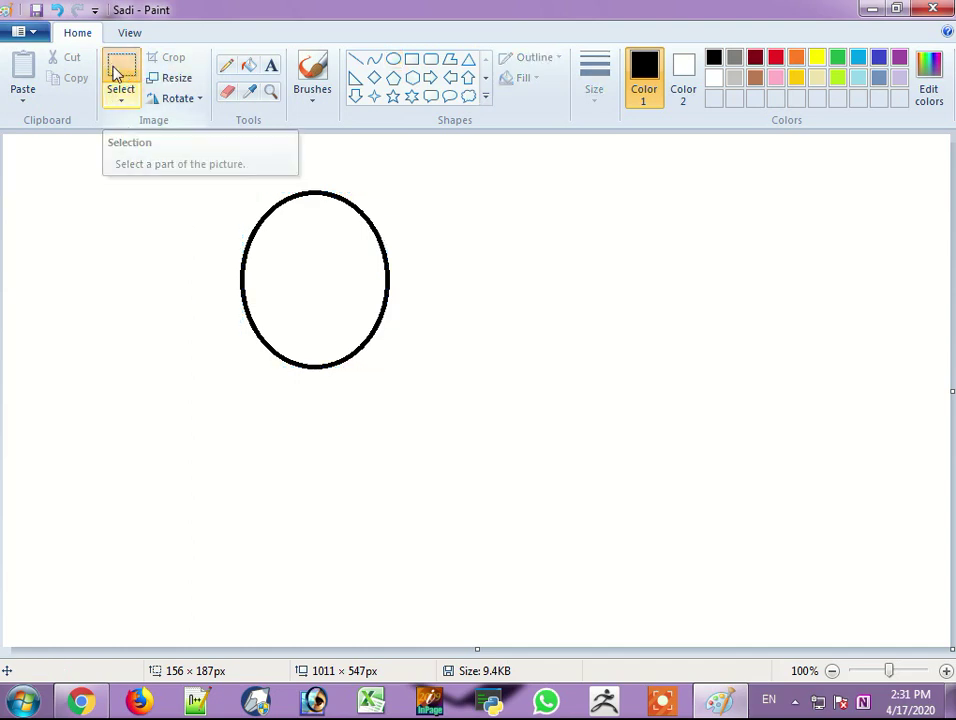
pyautogui.moveTo(217, 174); pyautogui.dragTo(407, 398)
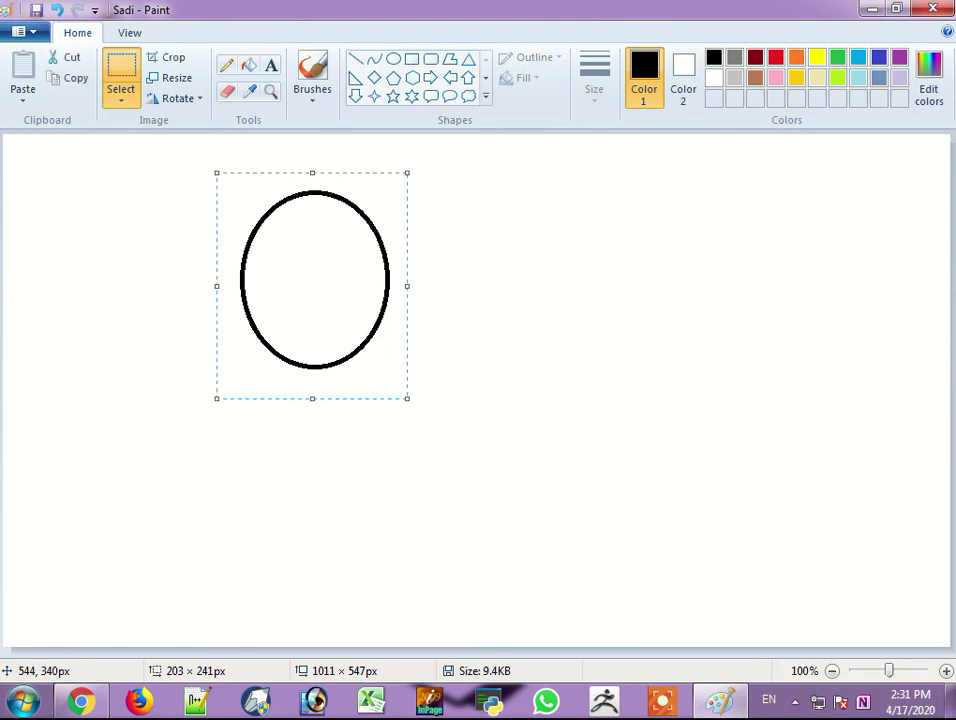
pyautogui.click(70, 84)
# Step: Paste two copies of the ellipse, placing one to the right of the original and one centred below the pair
pyautogui.click(22, 72)
pyautogui.moveTo(104, 301); pyautogui.dragTo(633, 367)
pyautogui.click(22, 72)
pyautogui.moveTo(157, 262); pyautogui.dragTo(525, 522)
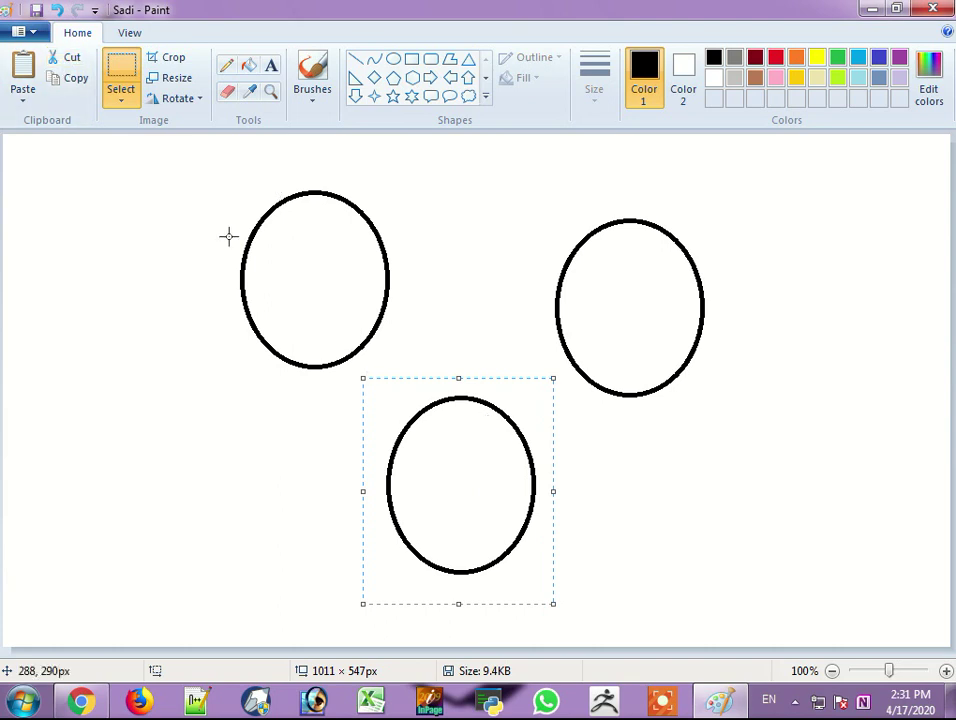
# Step: Cut the lower ellipse, paste it back and place it below and between the other two
pyautogui.click(68, 58)
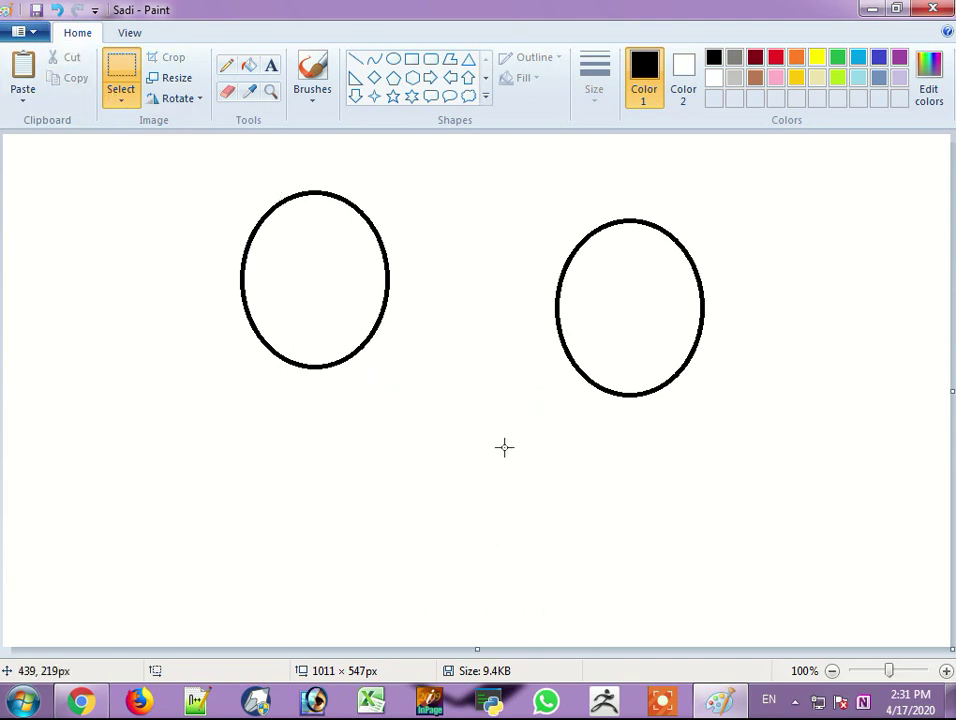
pyautogui.click(22, 72)
pyautogui.moveTo(105, 271); pyautogui.dragTo(450, 474)
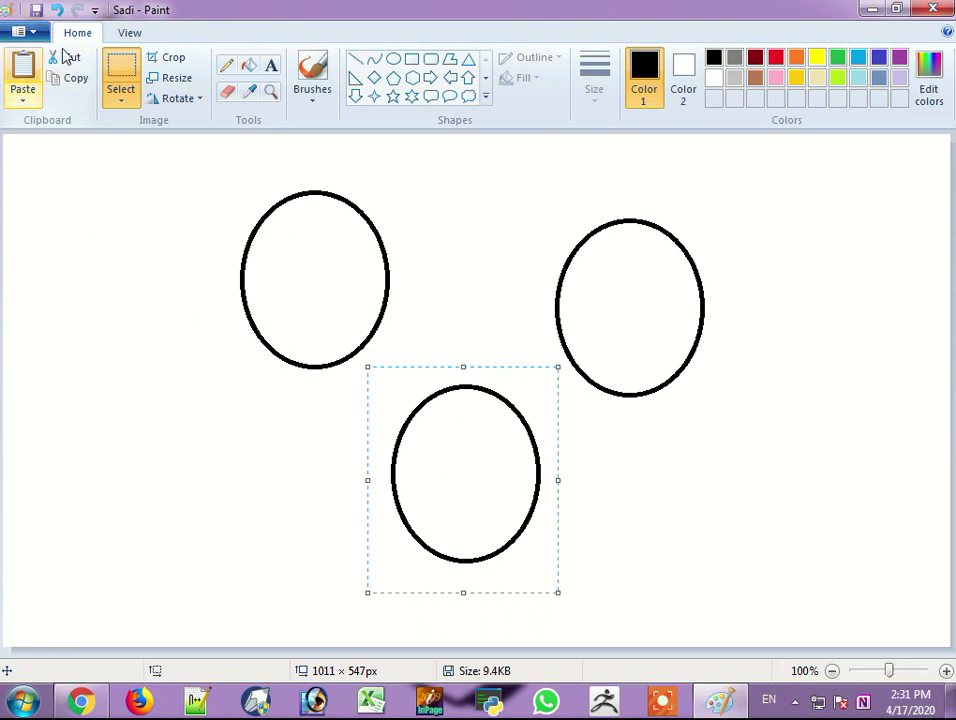
# Step: Select the area enclosing all three ellipses and delete it
pyautogui.click(22, 93)
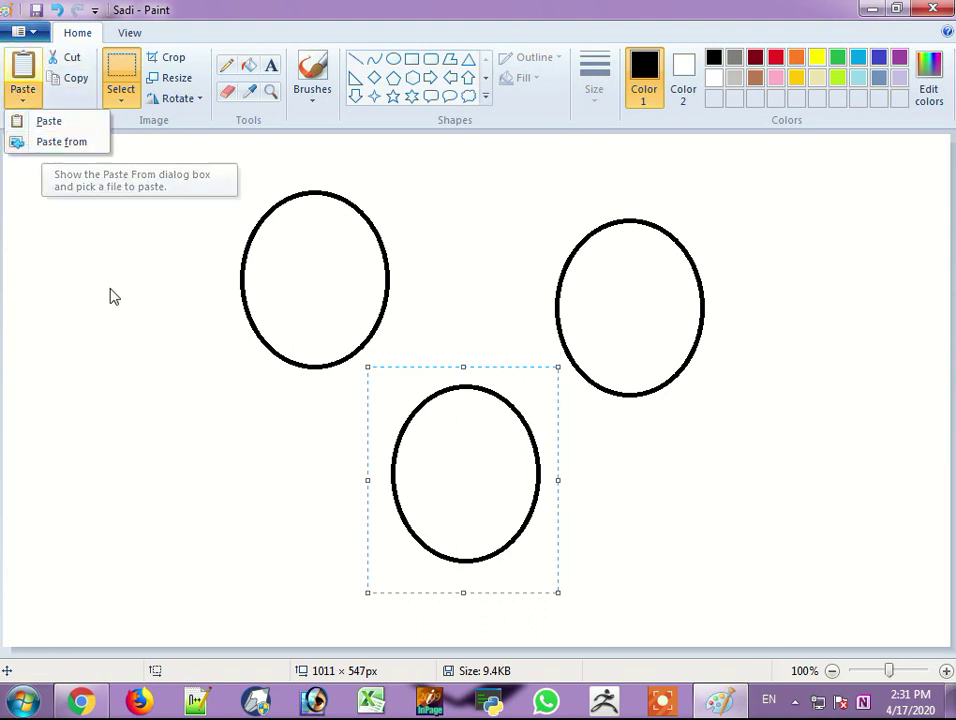
pyautogui.click(14, 147)
pyautogui.click(207, 185)
pyautogui.moveTo(171, 149); pyautogui.dragTo(723, 574)
pyautogui.press('Delete')
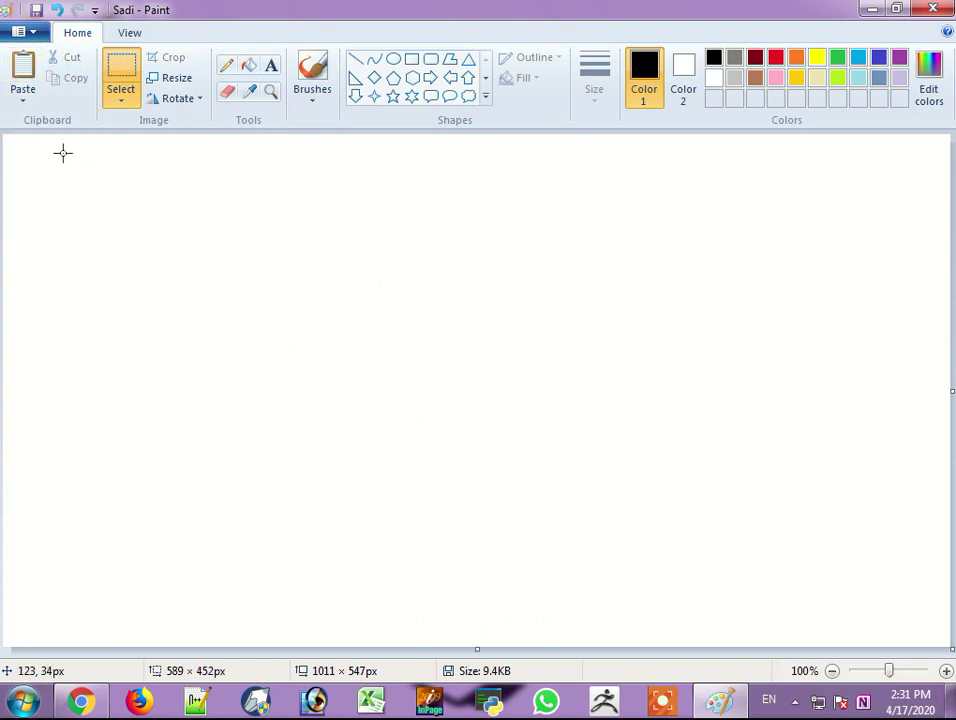
# Step: Paste the picture file cell from the Desktop onto the canvas and place the phone left of centre
pyautogui.click(24, 98)
pyautogui.click(55, 143)
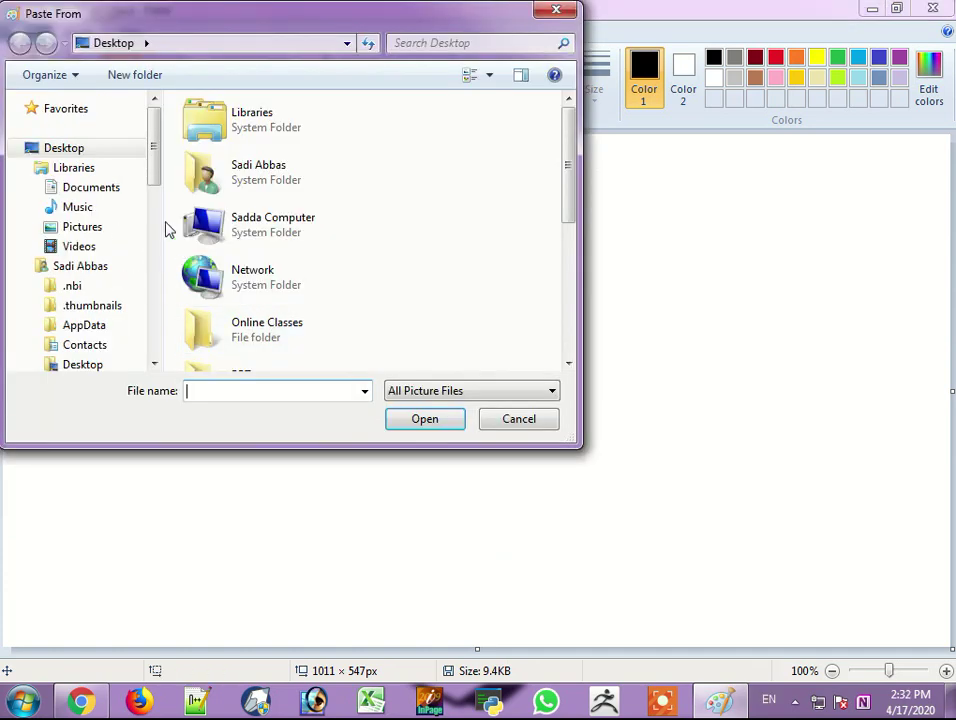
pyautogui.scroll(-5, 563, 300)
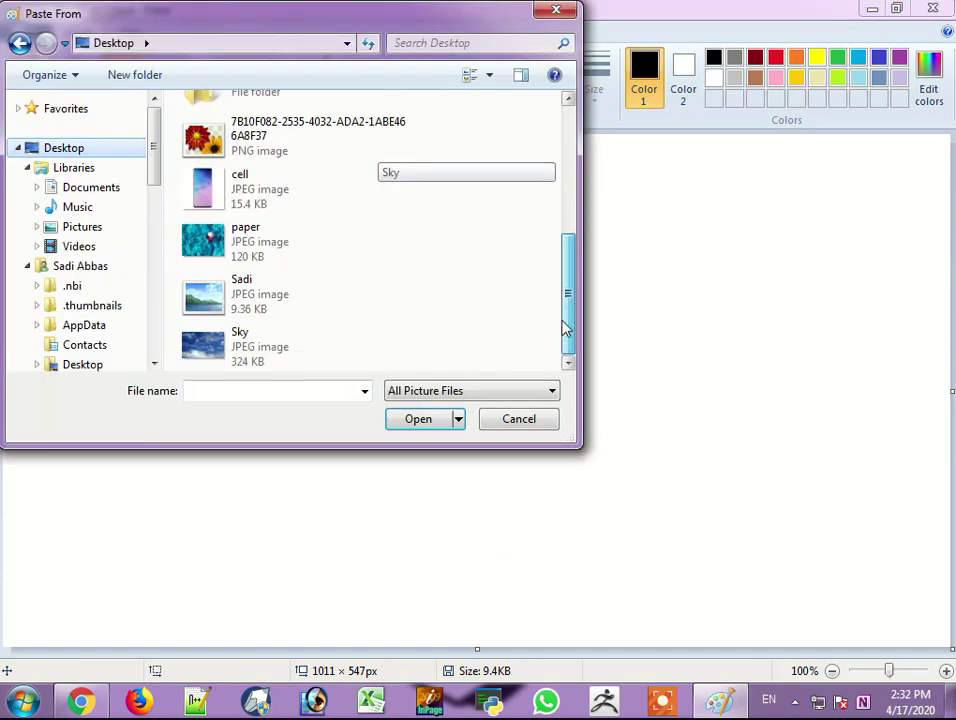
pyautogui.click(233, 198)
pyautogui.click(416, 422)
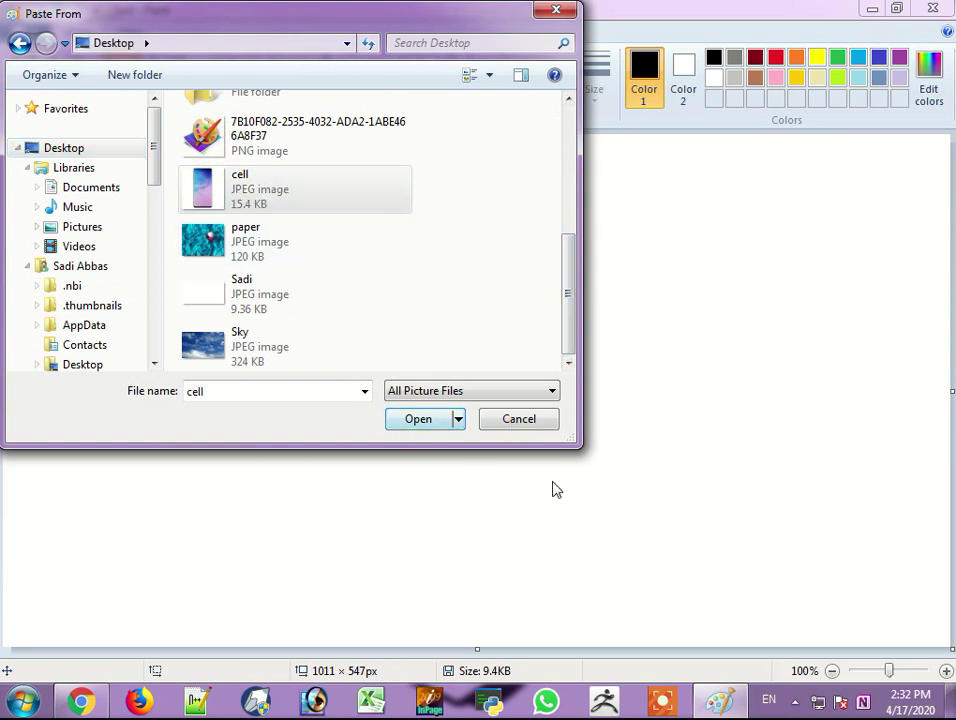
pyautogui.moveTo(514, 390)
pyautogui.mouseDown()
pyautogui.moveTo(659, 408)
pyautogui.moveTo(526, 393)
pyautogui.mouseUp()
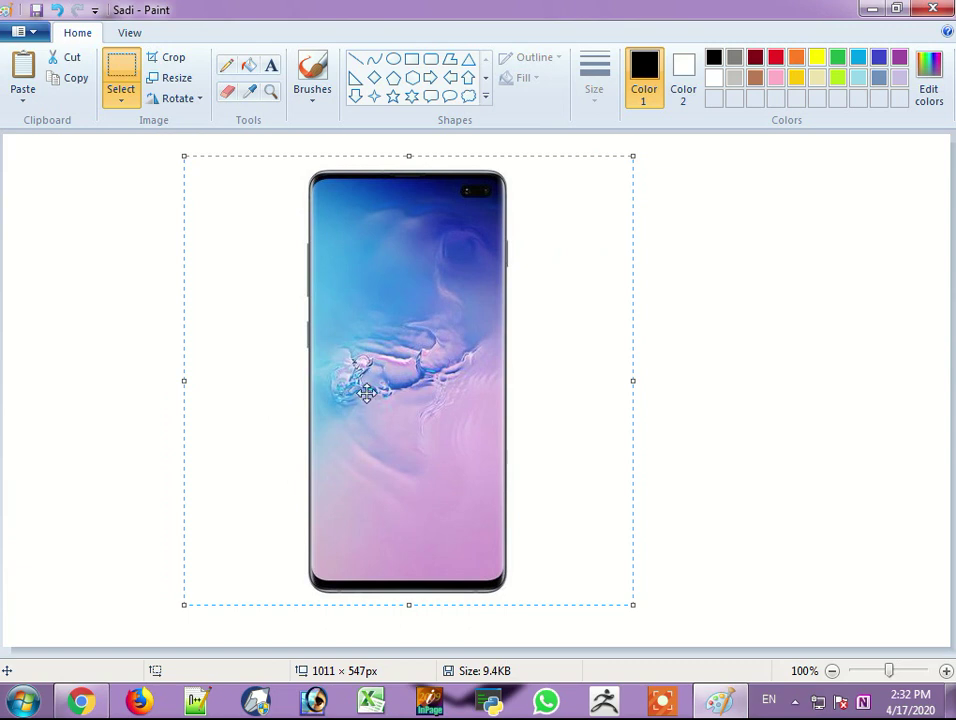
pyautogui.moveTo(409, 382); pyautogui.dragTo(344, 402)
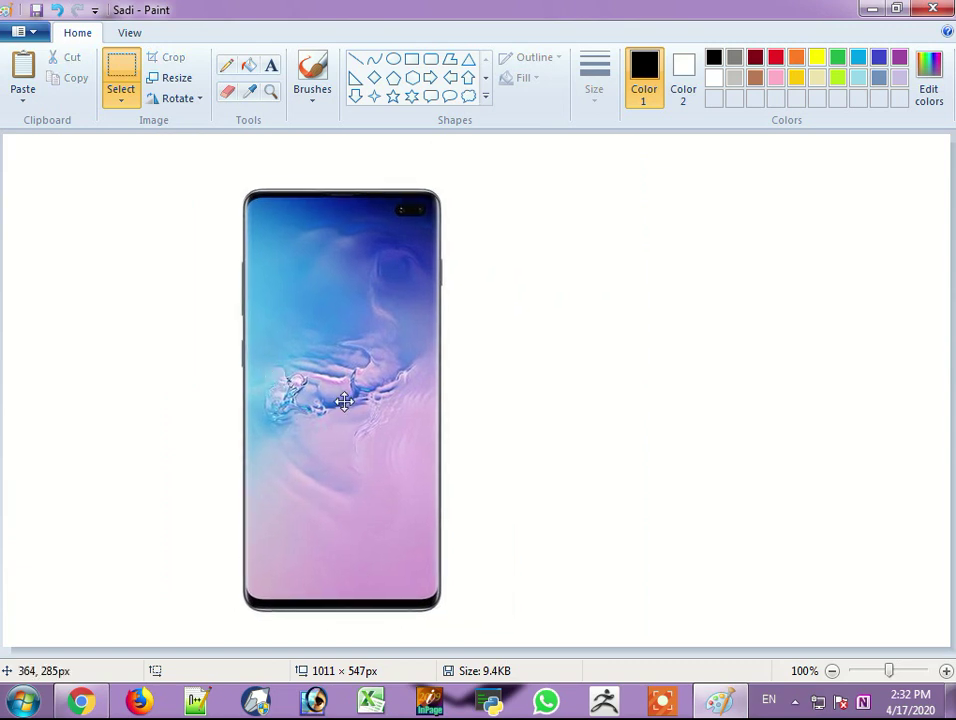
# Step: Delete the pasted phone picture from the canvas
pyautogui.click(20, 94)
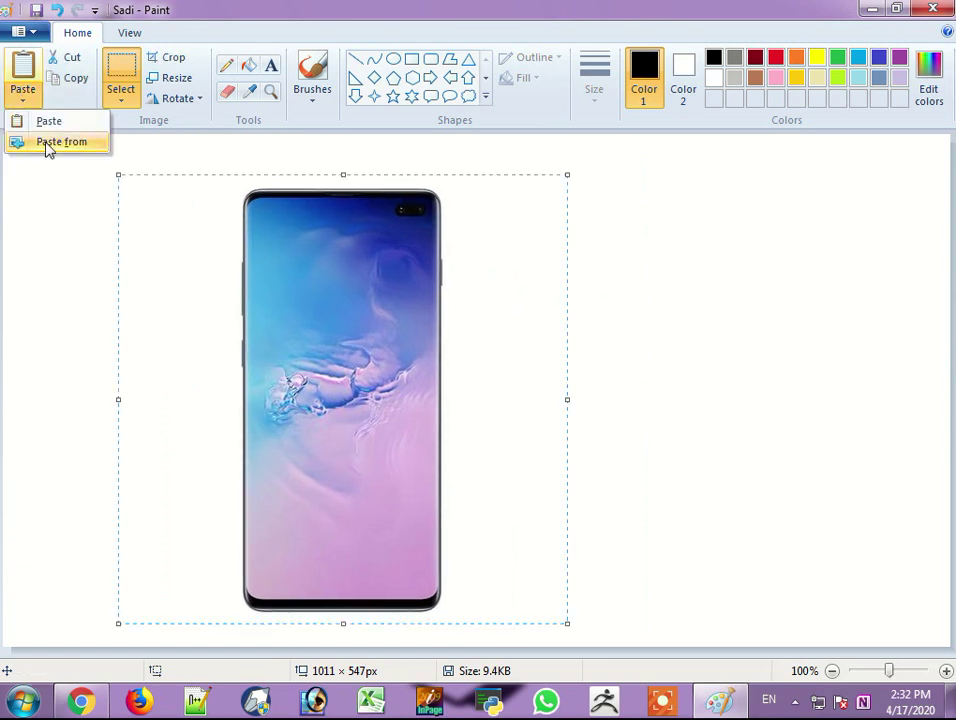
pyautogui.click(338, 319)
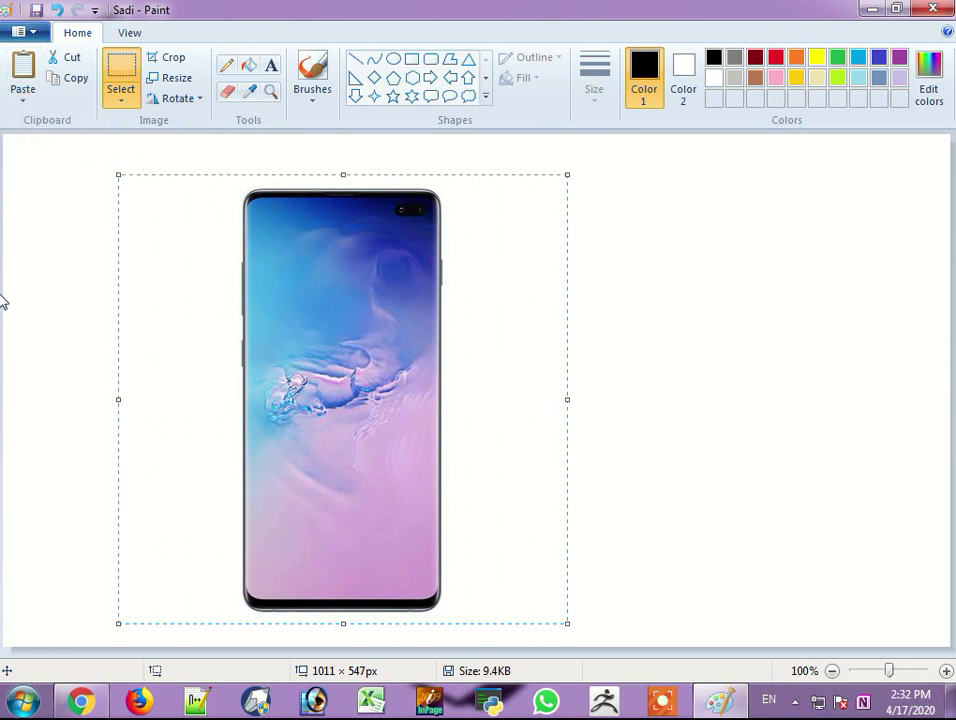
pyautogui.press('Delete')
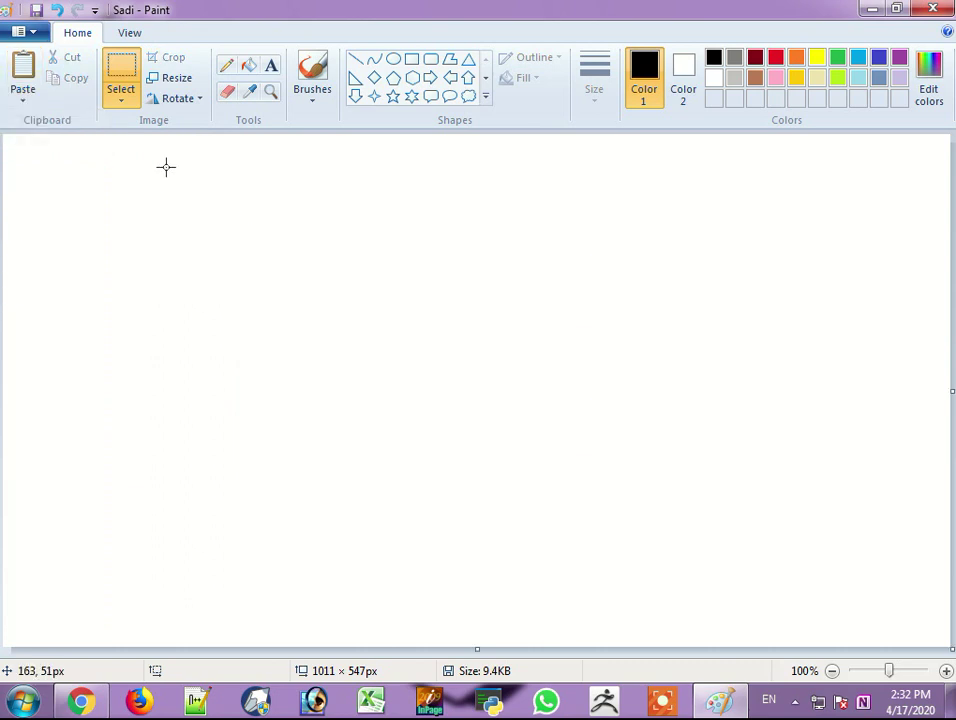
# Step: Draw an ellipse about 171 × 218 px in the canvas's upper left area and duplicate it to five other places across the canvas
pyautogui.click(393, 59)
pyautogui.moveTo(240, 210); pyautogui.dragTo(381, 389)
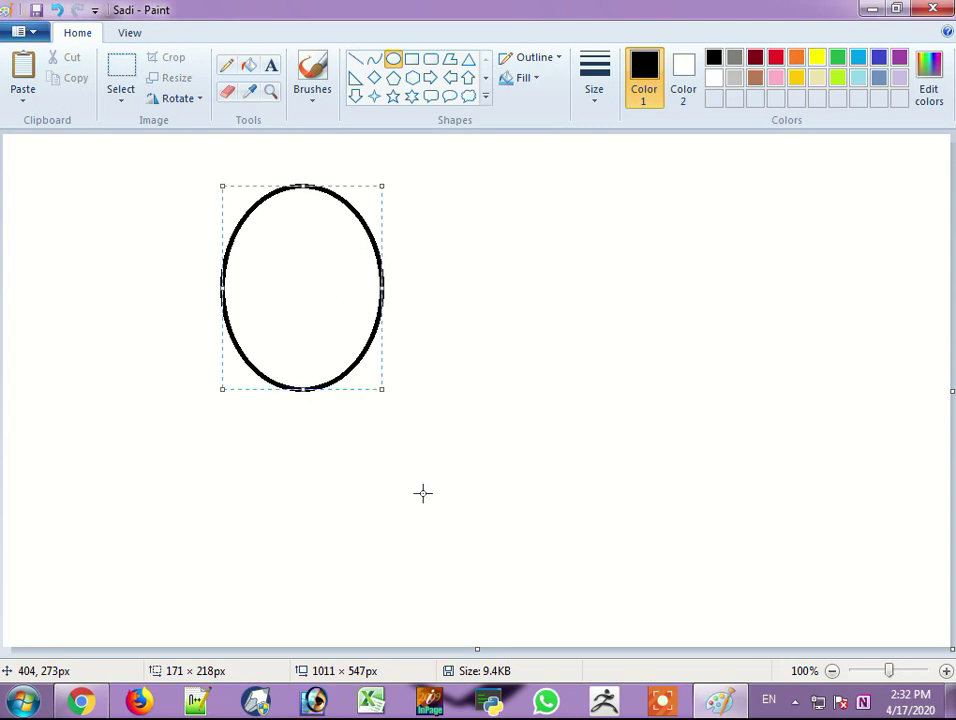
pyautogui.click(121, 80)
pyautogui.moveTo(178, 157); pyautogui.dragTo(421, 395)
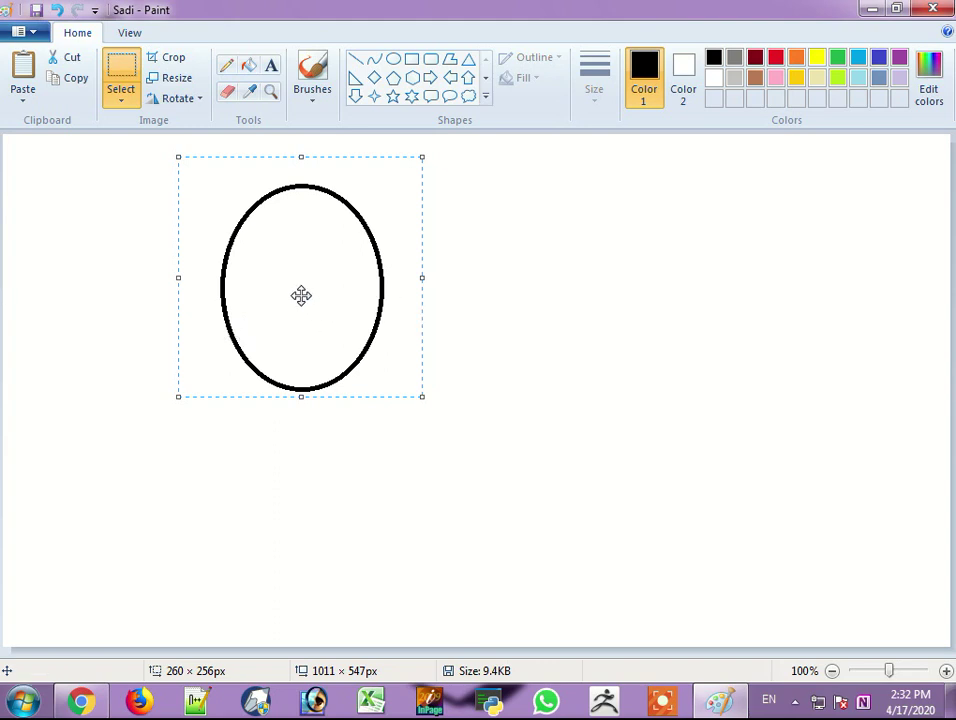
pyautogui.moveTo(301, 295); pyautogui.dragTo(869, 312)
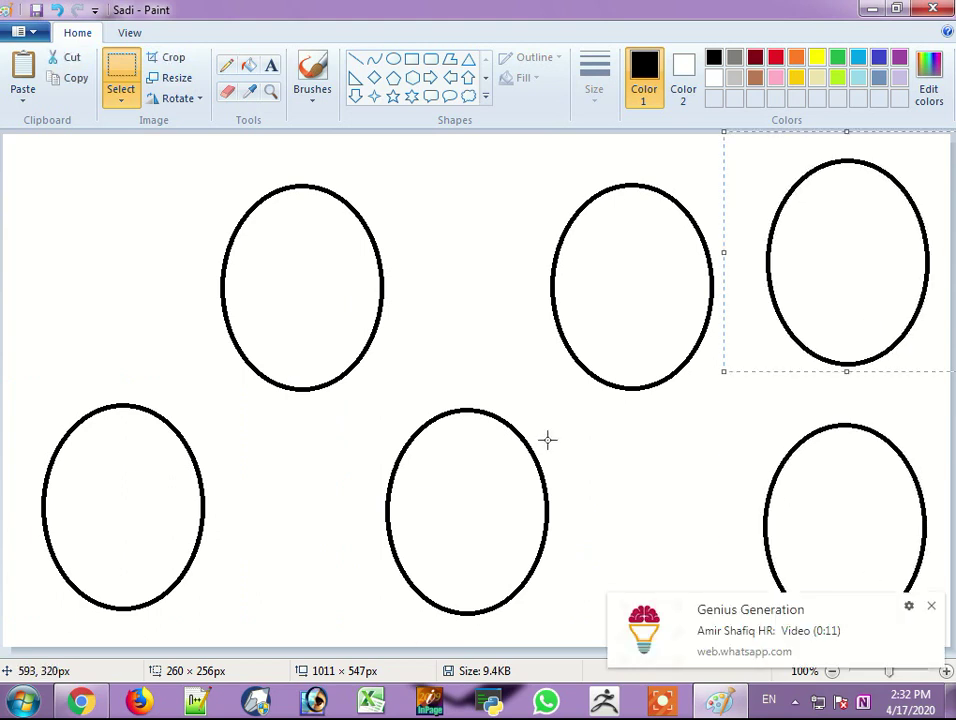
# Step: Select the original upper-left ellipse and move it slightly up and to the left
pyautogui.click(179, 211)
pyautogui.moveTo(173, 178); pyautogui.dragTo(395, 428)
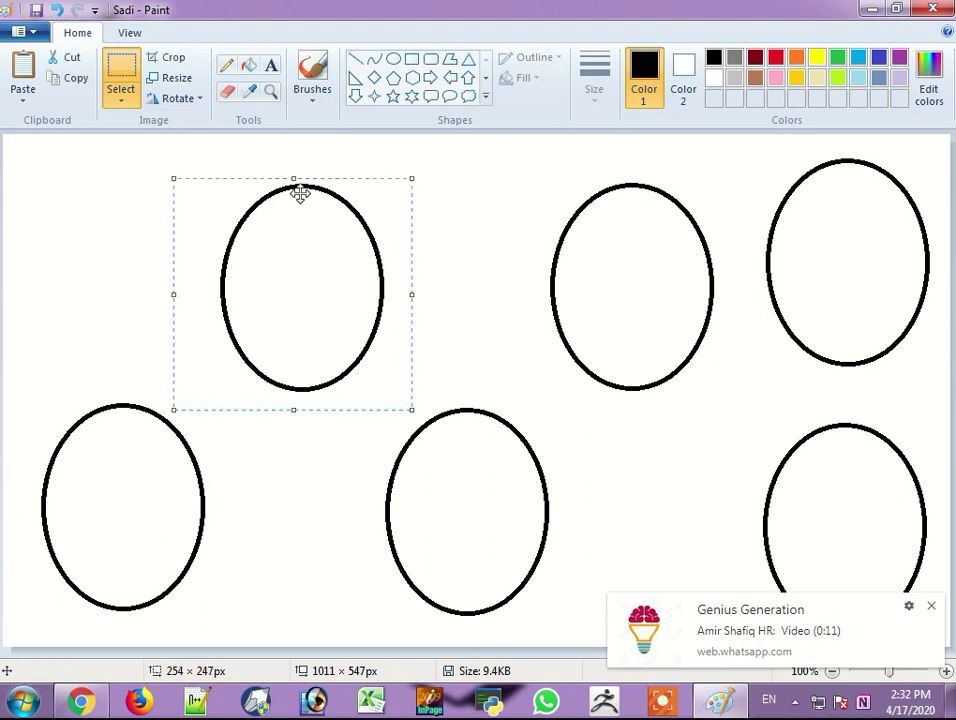
pyautogui.moveTo(324, 286); pyautogui.dragTo(294, 258)
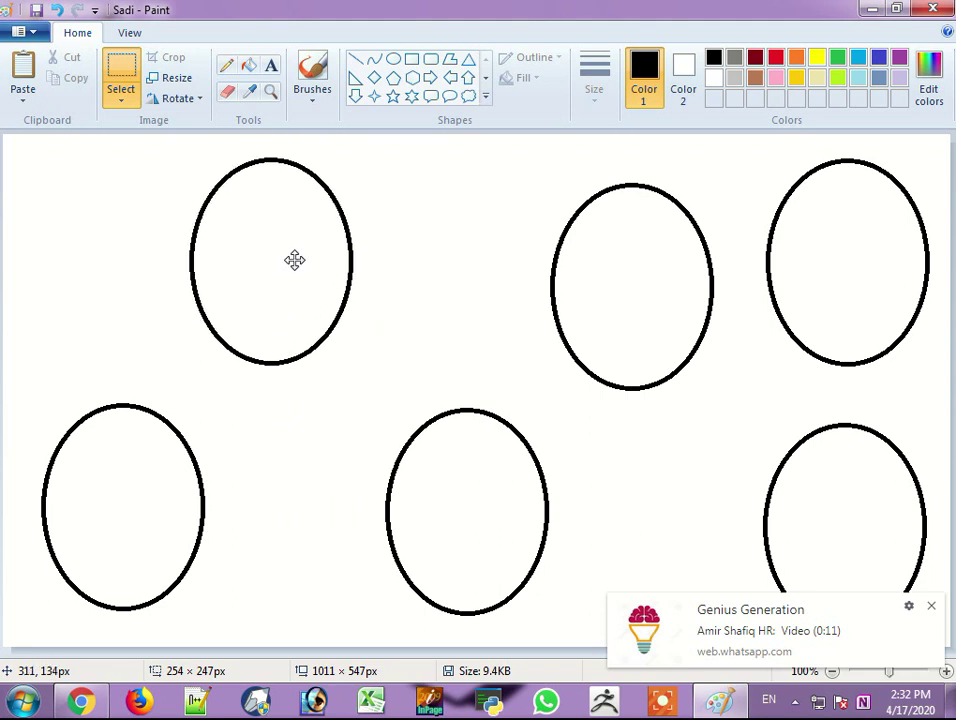
# Step: Delete everything on the canvas and dismiss the browser notification
pyautogui.hotkey('ctrl', 'a')
pyautogui.press('Delete')
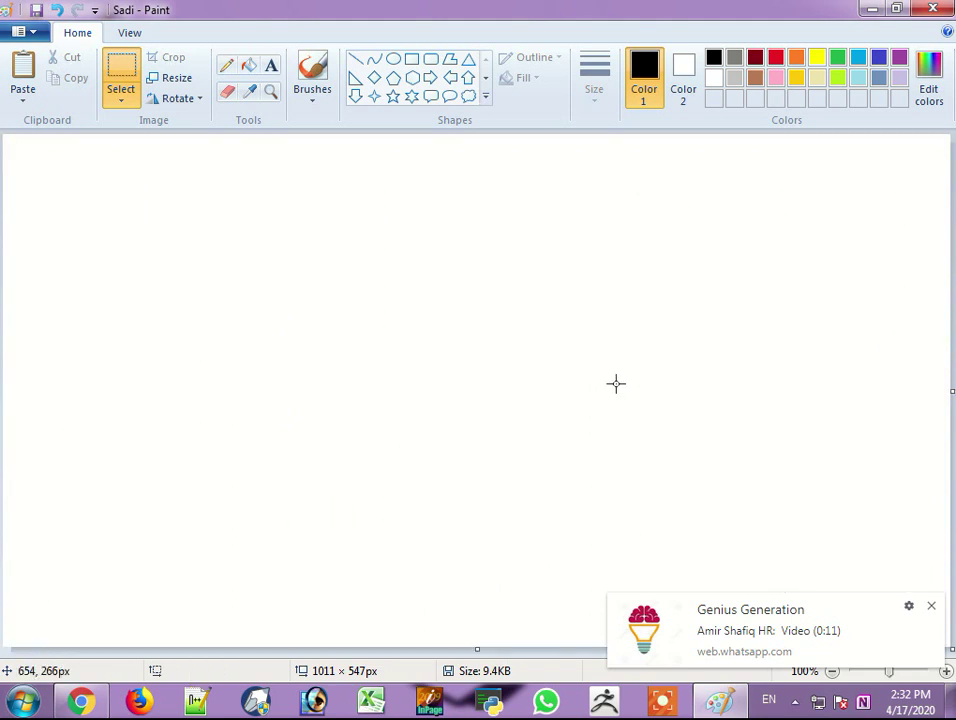
pyautogui.click(931, 606)
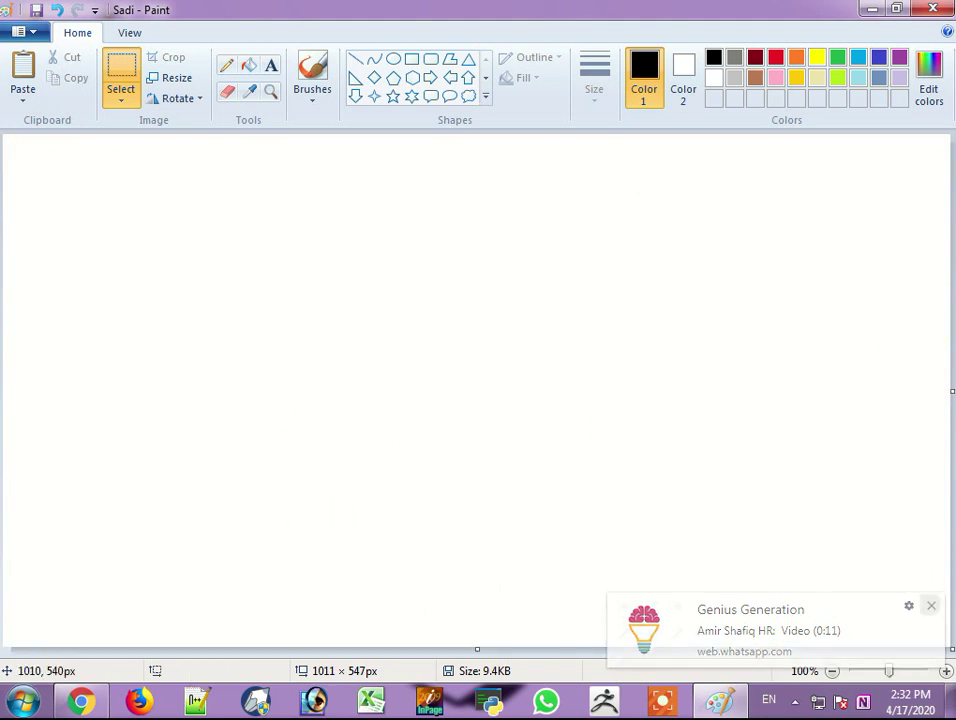
# Step: Draw a small ellipse about 102 × 118 px in the canvas's upper left area and get ready to select it
pyautogui.click(394, 60)
pyautogui.moveTo(200, 223); pyautogui.dragTo(294, 333)
pyautogui.click(121, 68)
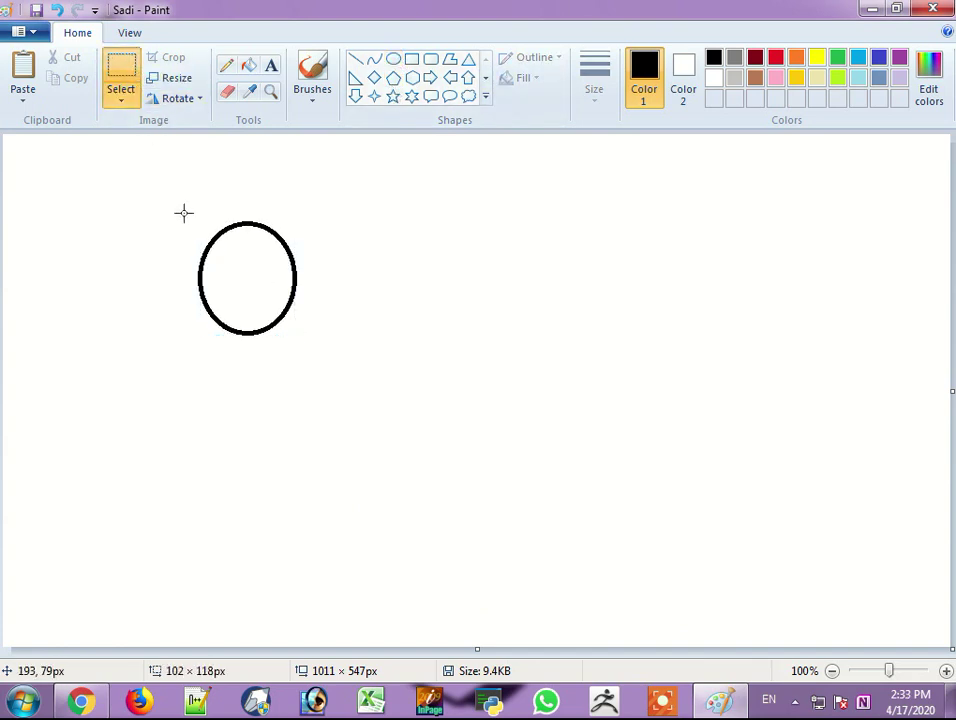